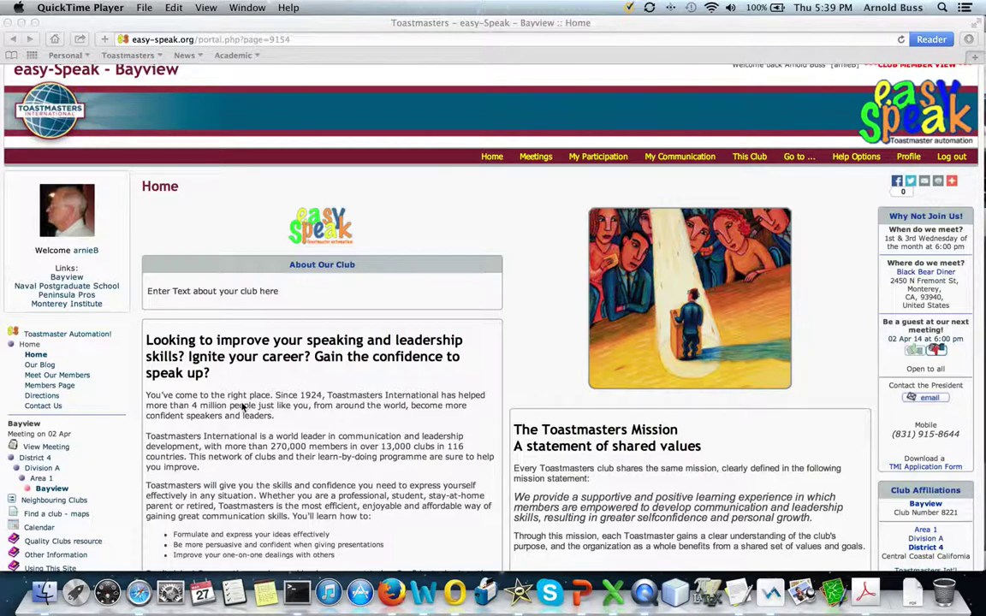
# Open the Bayview club's 02 Apr meeting agenda and review the attendance list and role assignments
pyautogui.scroll(-2, 243, 407)
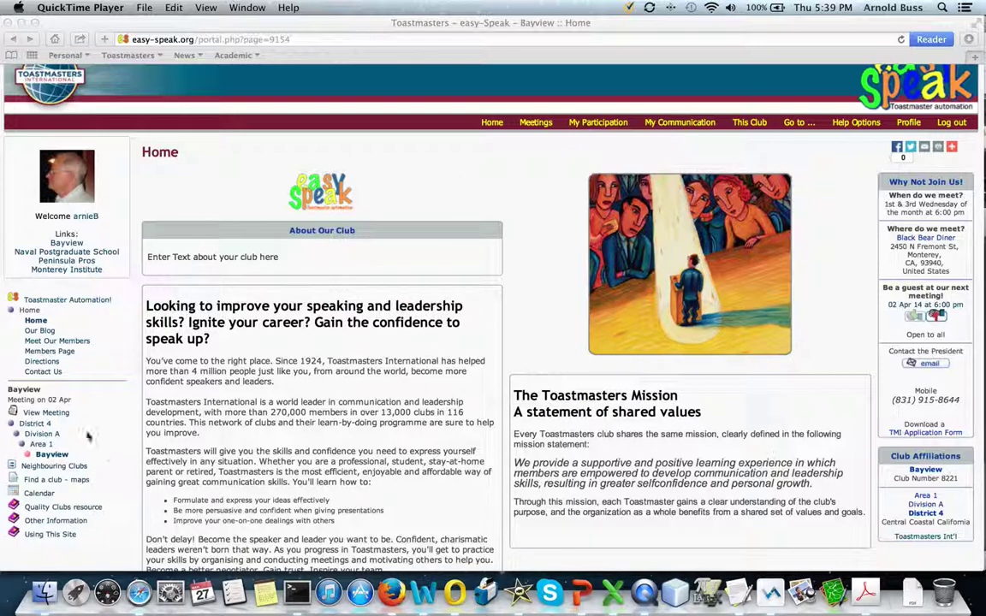
pyautogui.click(59, 416)
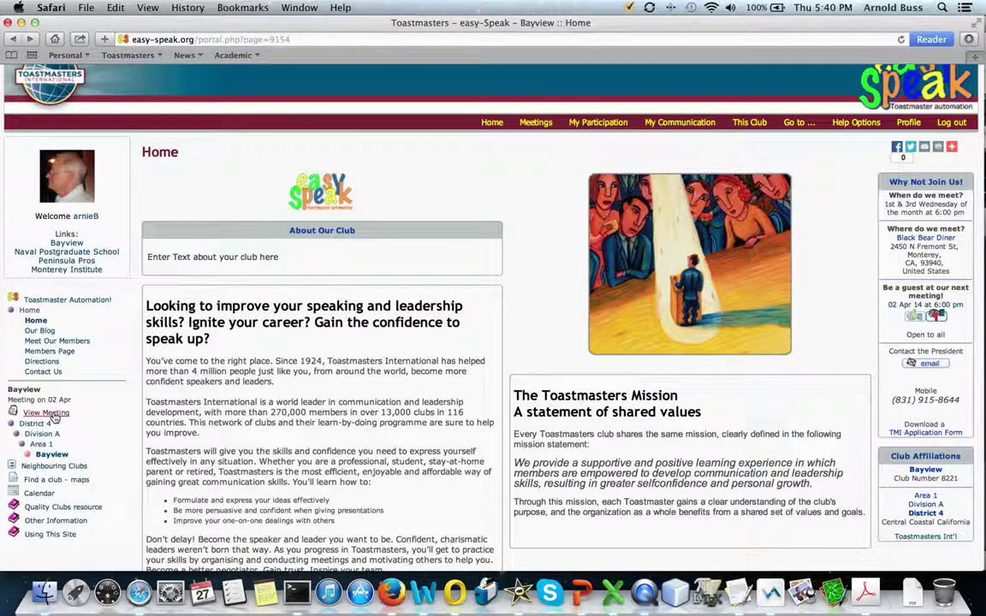
pyautogui.click(53, 415)
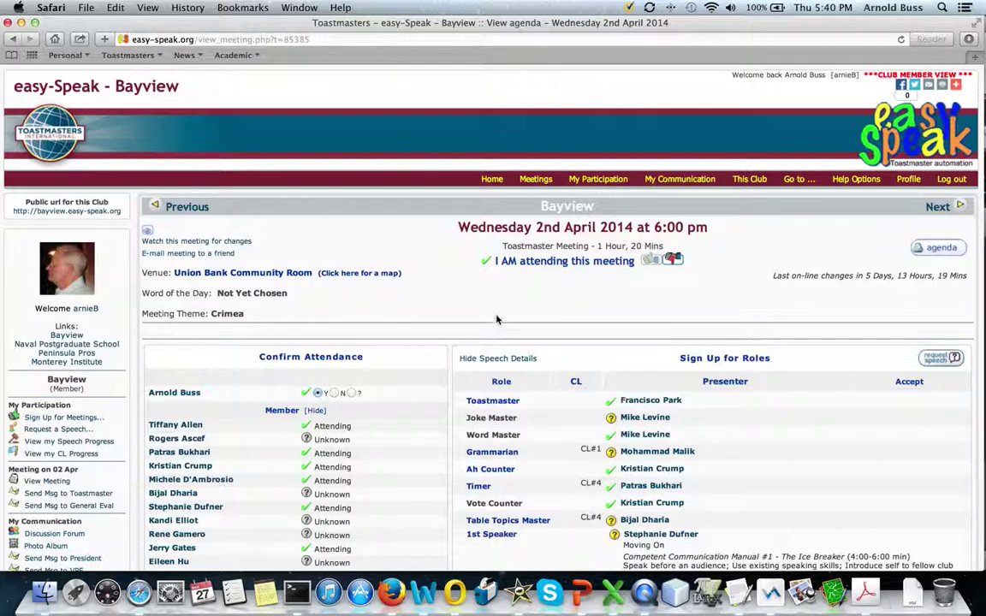
pyautogui.scroll(-5, 484, 307)
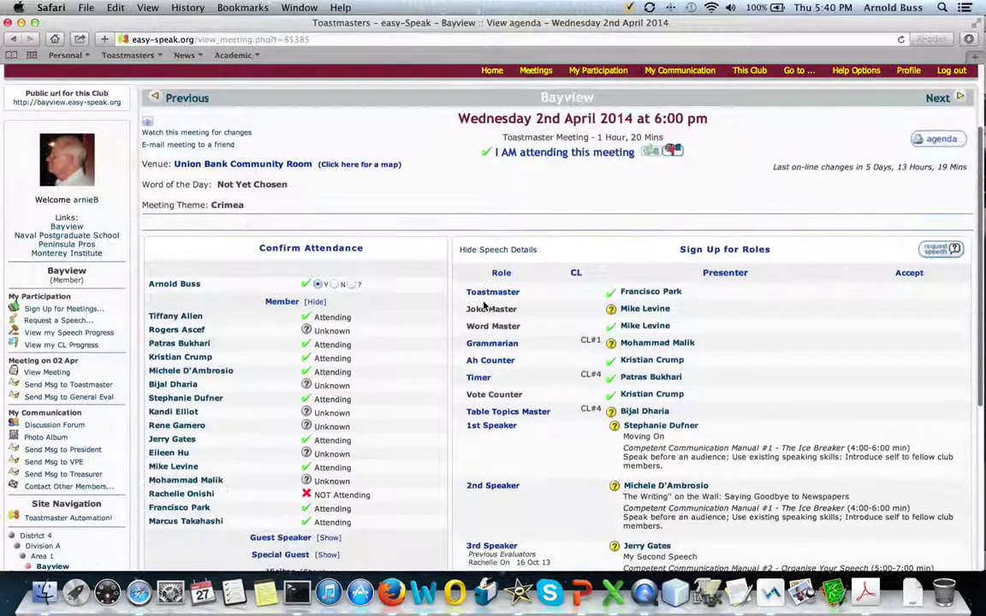
pyautogui.scroll(-3, 484, 306)
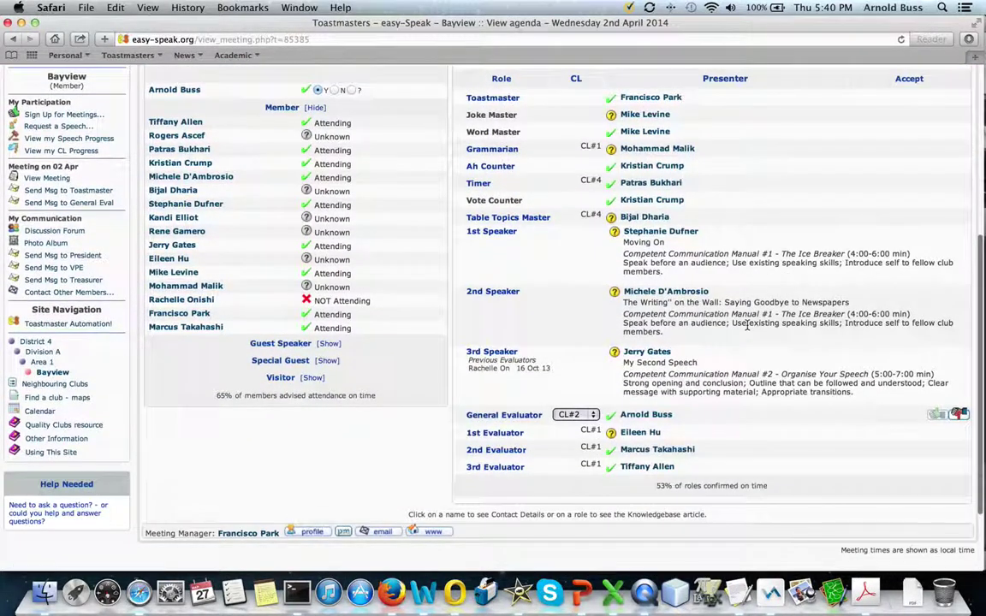
pyautogui.scroll(2, 746, 325)
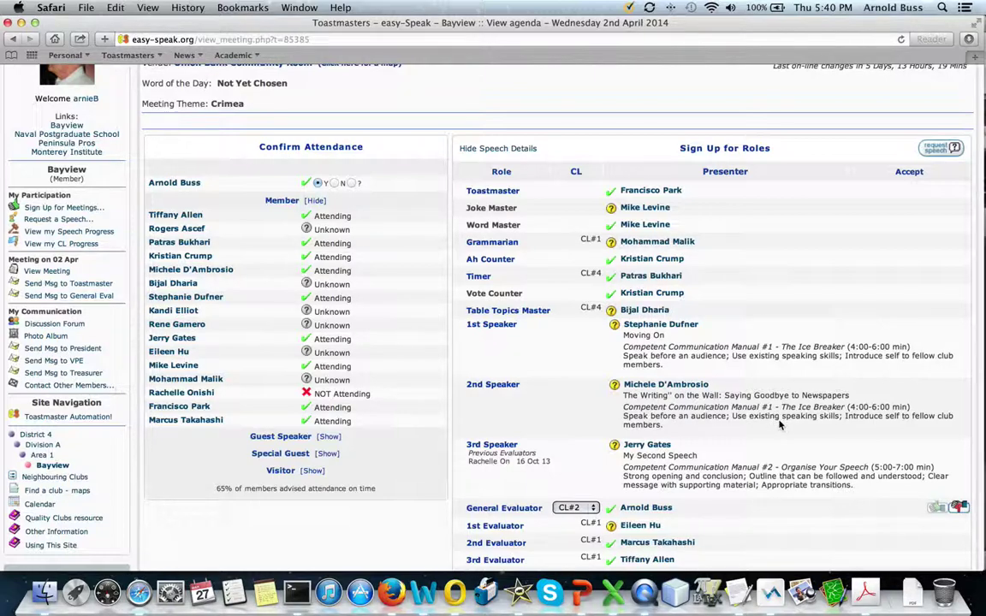
pyautogui.scroll(-1, 780, 425)
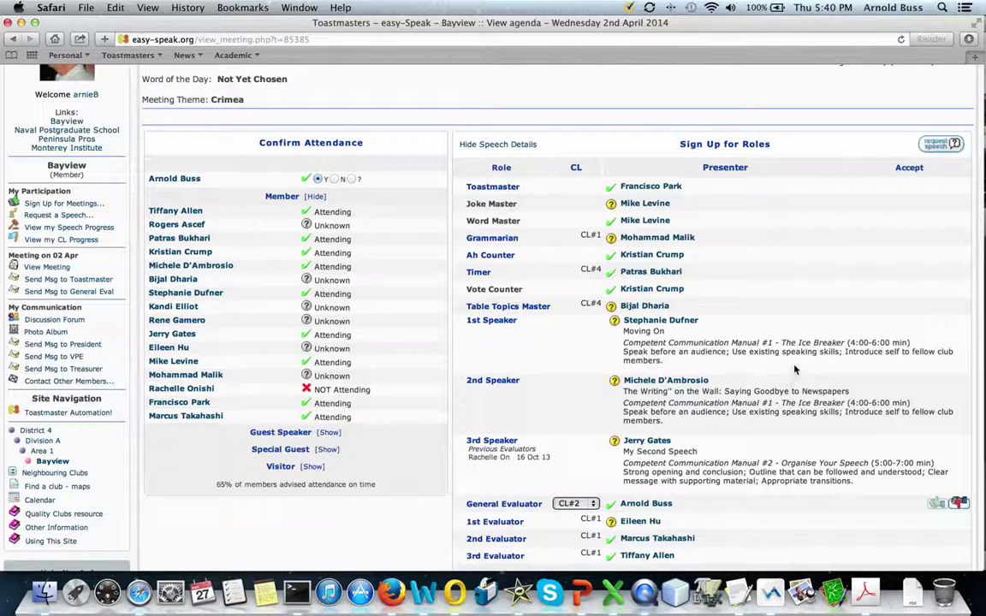
pyautogui.scroll(-1, 780, 354)
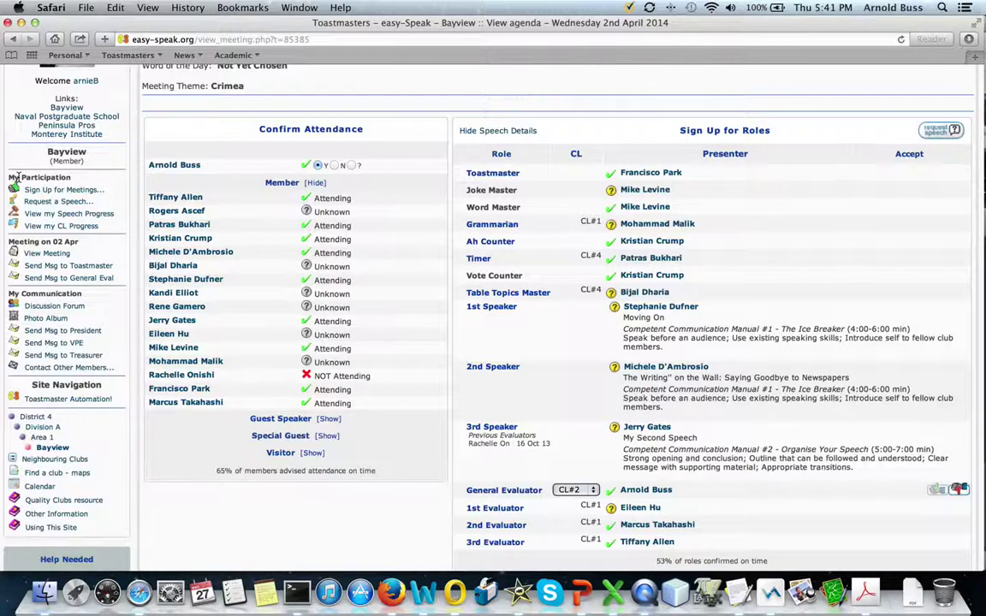
# Open the meeting sign-up sheet and confirm attendance for the 16 Apr 14 meeting as Y
pyautogui.moveTo(10, 177); pyautogui.dragTo(111, 175)
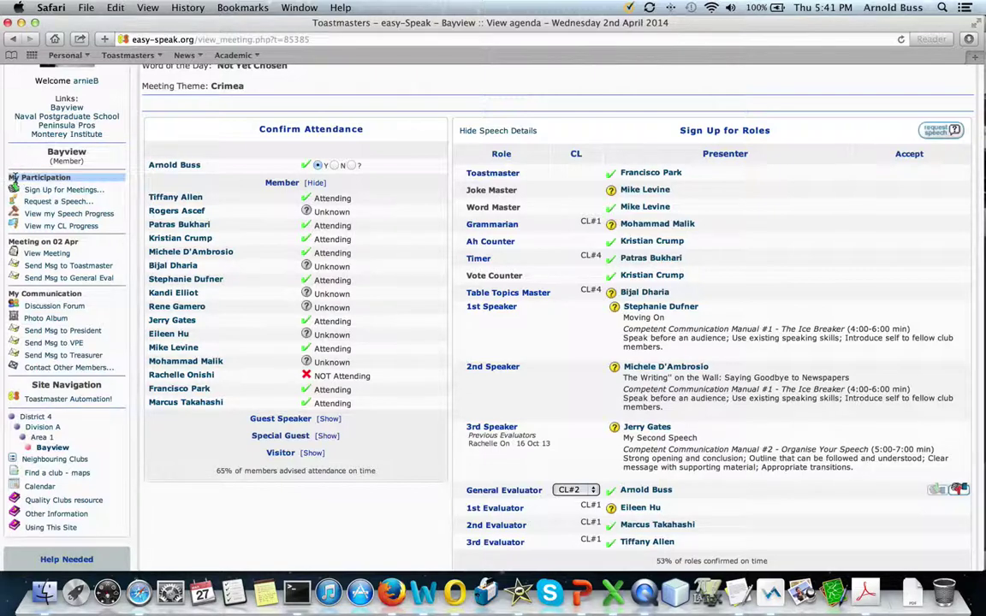
pyautogui.click(111, 184)
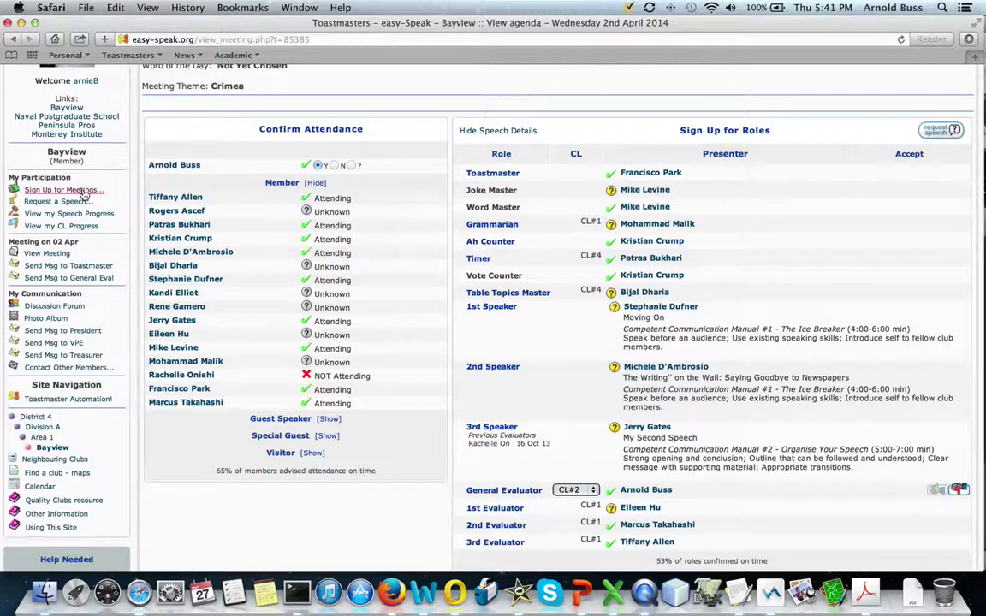
pyautogui.click(84, 194)
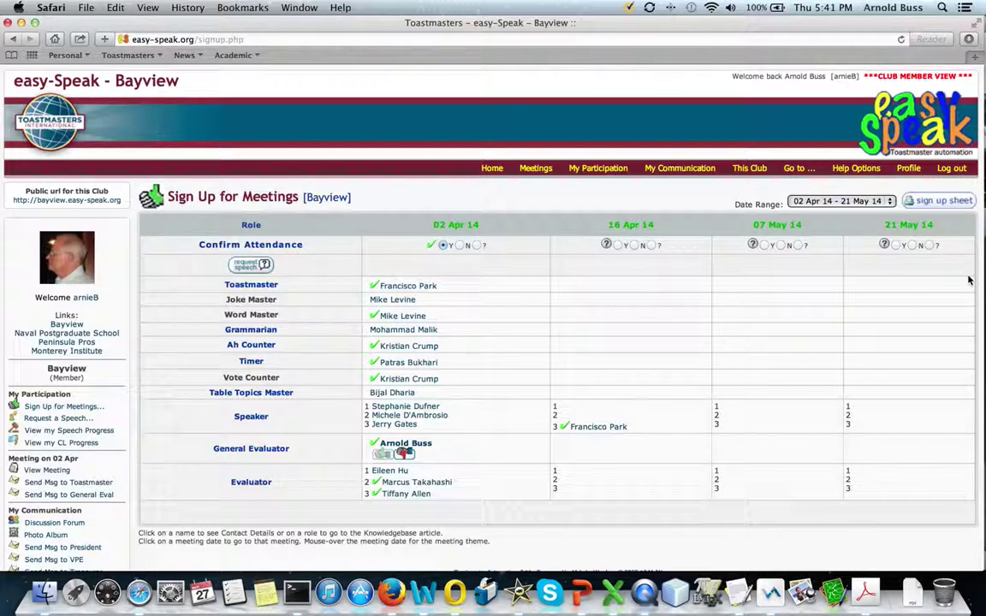
pyautogui.click(617, 245)
pyautogui.scroll(-2, 170, 335)
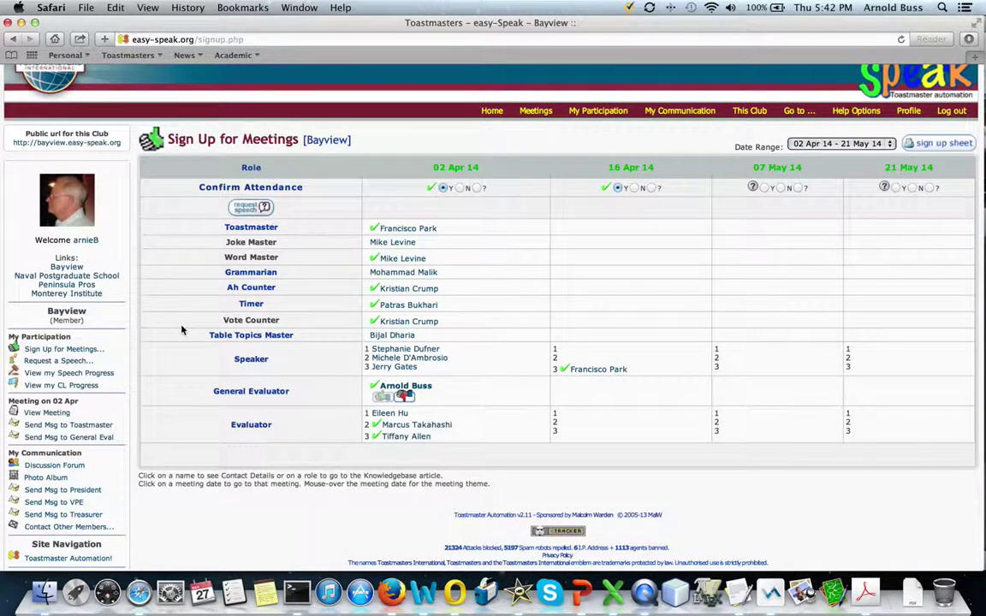
# Start a new speech request and look through its title, workbook and preferred-dates sections
pyautogui.click(79, 363)
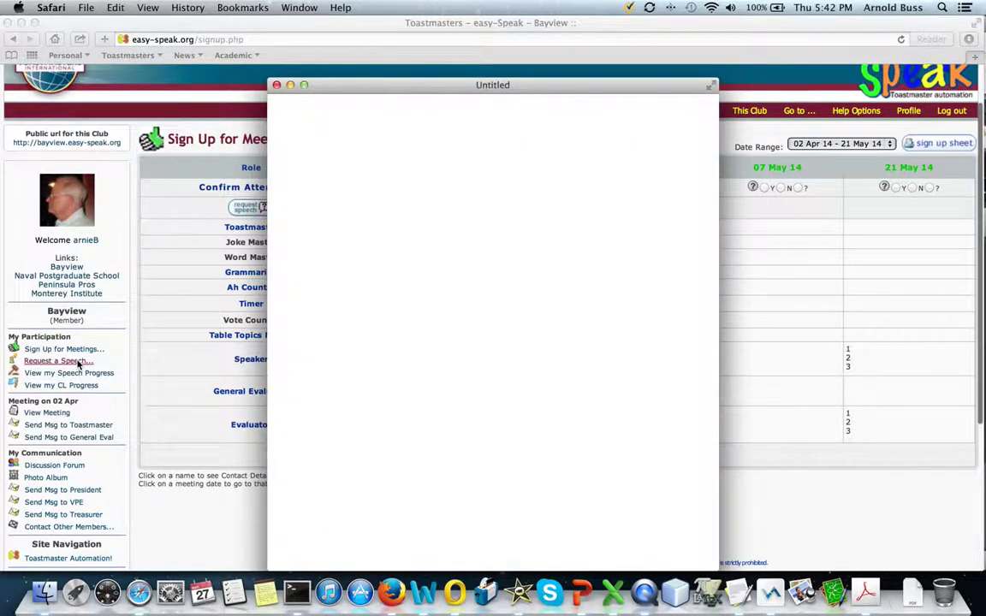
pyautogui.moveTo(531, 87); pyautogui.dragTo(420, 40)
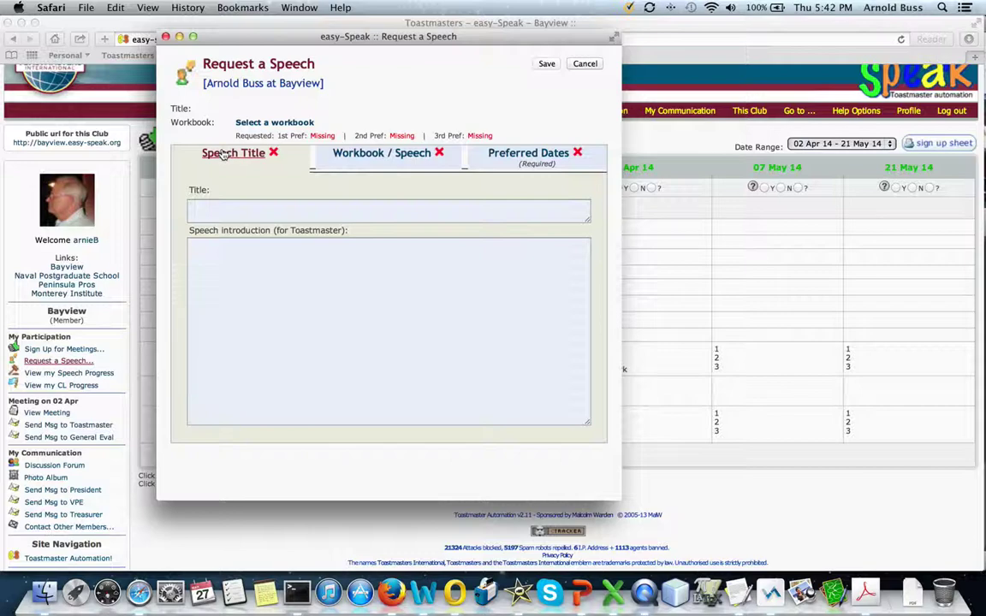
pyautogui.click(386, 156)
pyautogui.click(386, 156)
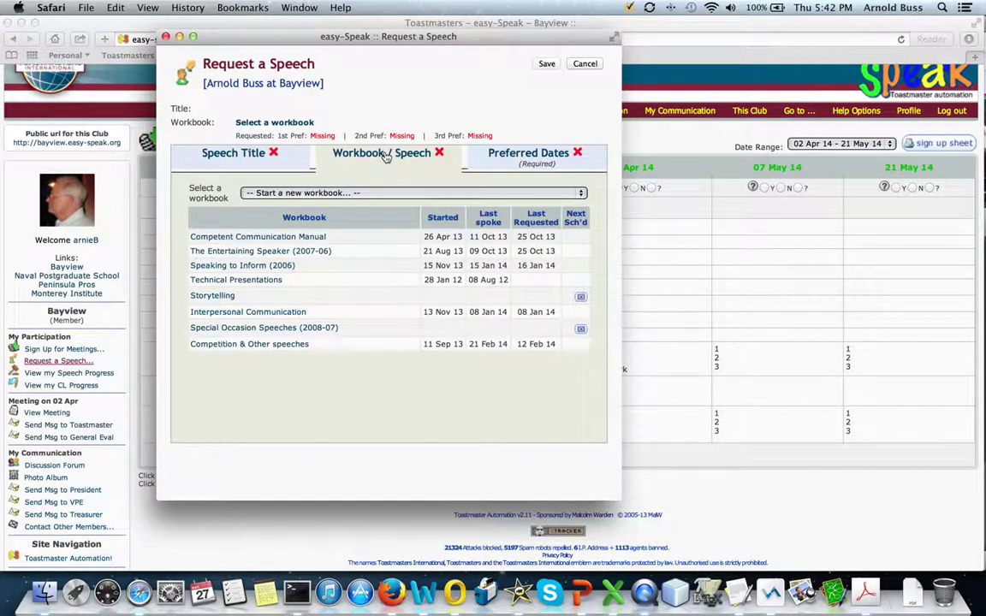
pyautogui.click(523, 154)
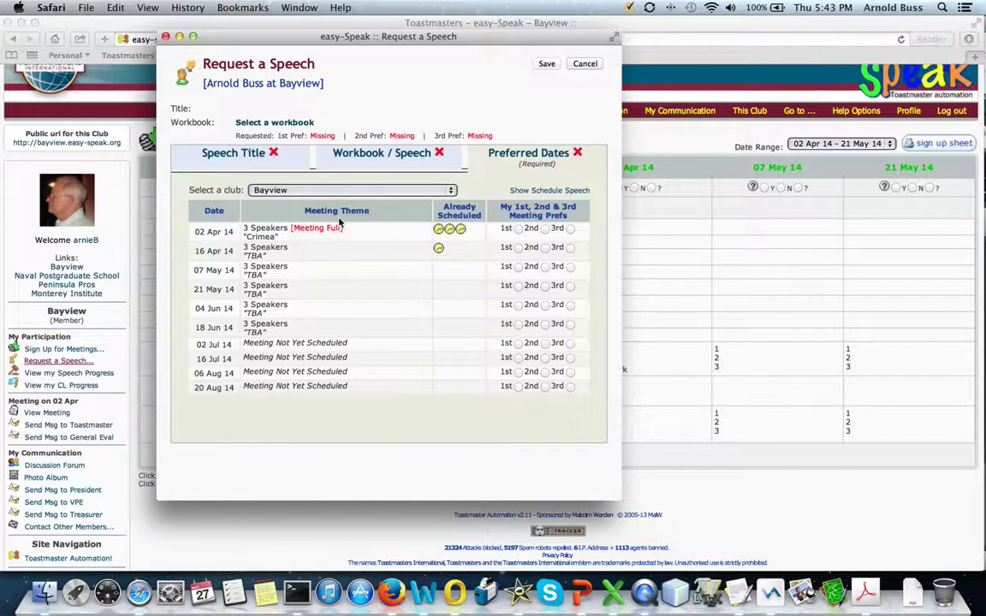
pyautogui.click(224, 157)
pyautogui.click(398, 156)
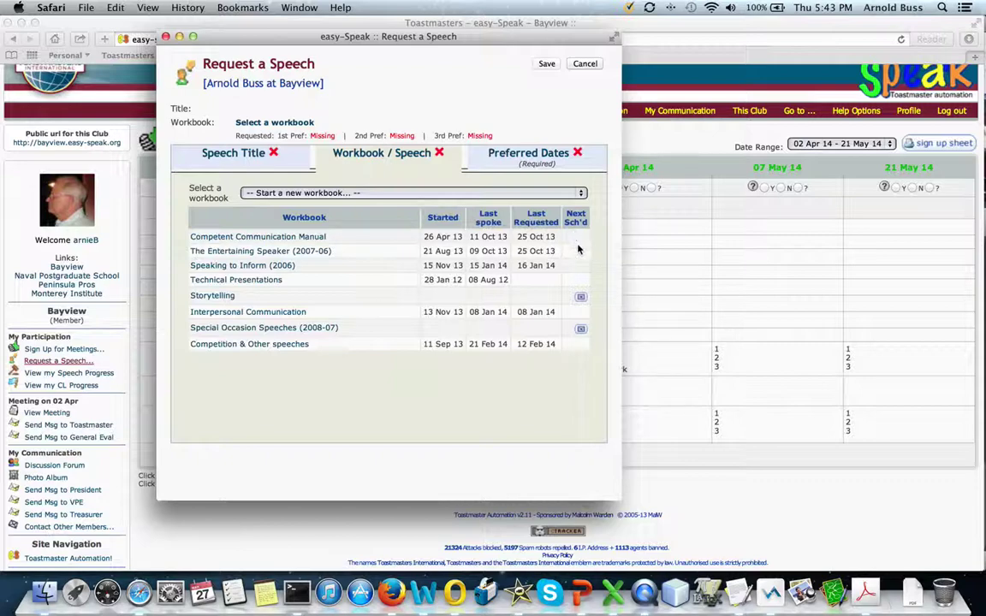
# Select the #6 - Vocal Variety assignment from the Competent Communication Manual for the speech request
pyautogui.click(320, 242)
pyautogui.click(292, 238)
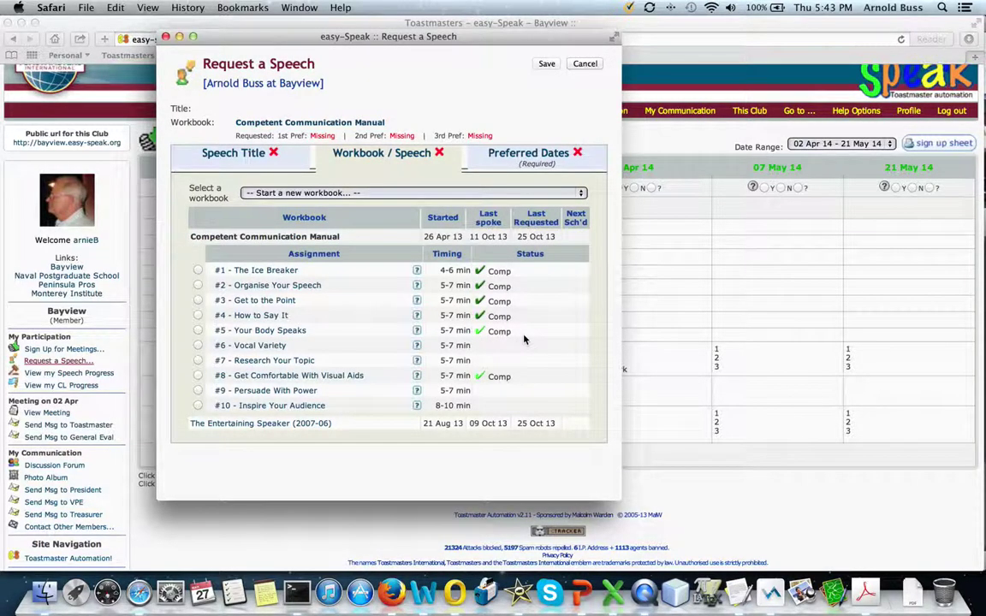
pyautogui.scroll(-1, 525, 339)
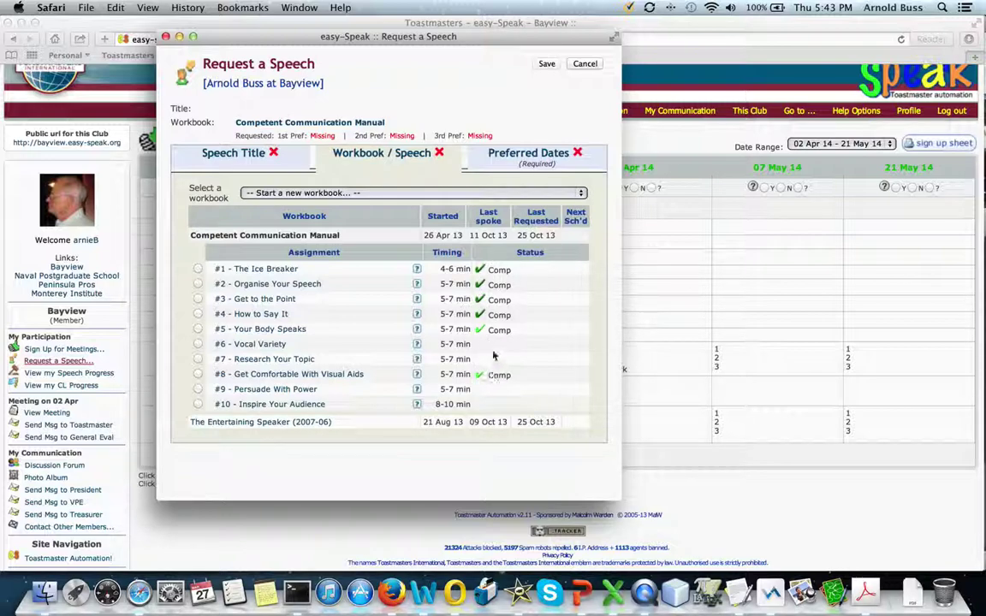
pyautogui.click(198, 344)
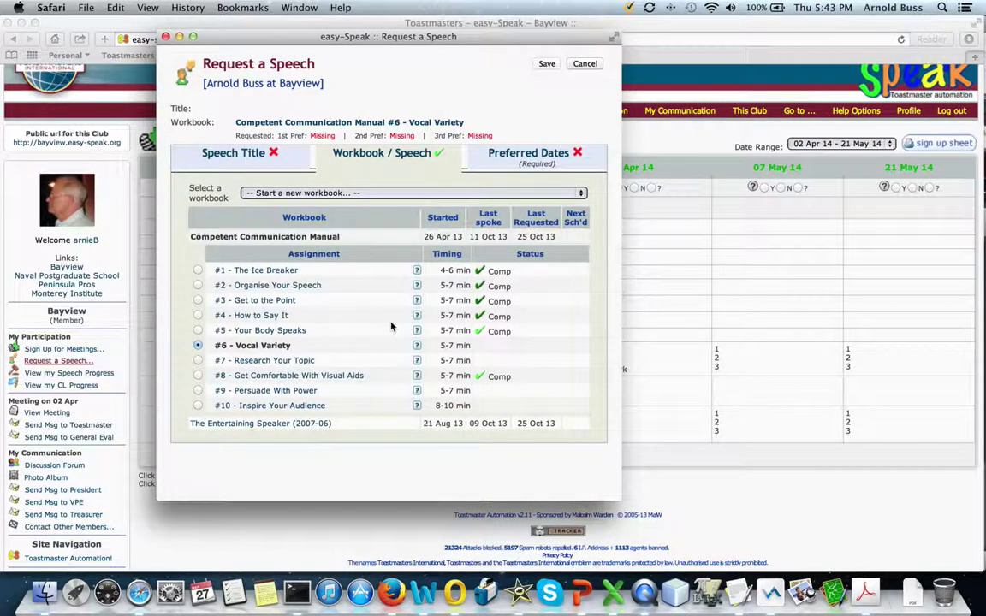
# Enter "It's All In The Wrist" as the title of the requested speech
pyautogui.click(255, 157)
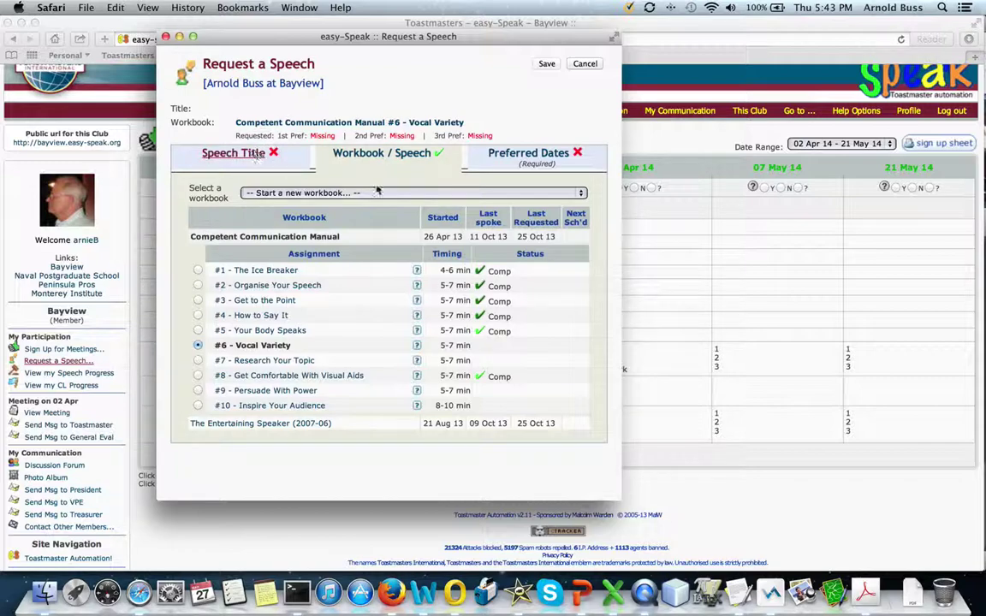
pyautogui.click(358, 211)
pyautogui.write("It's All")
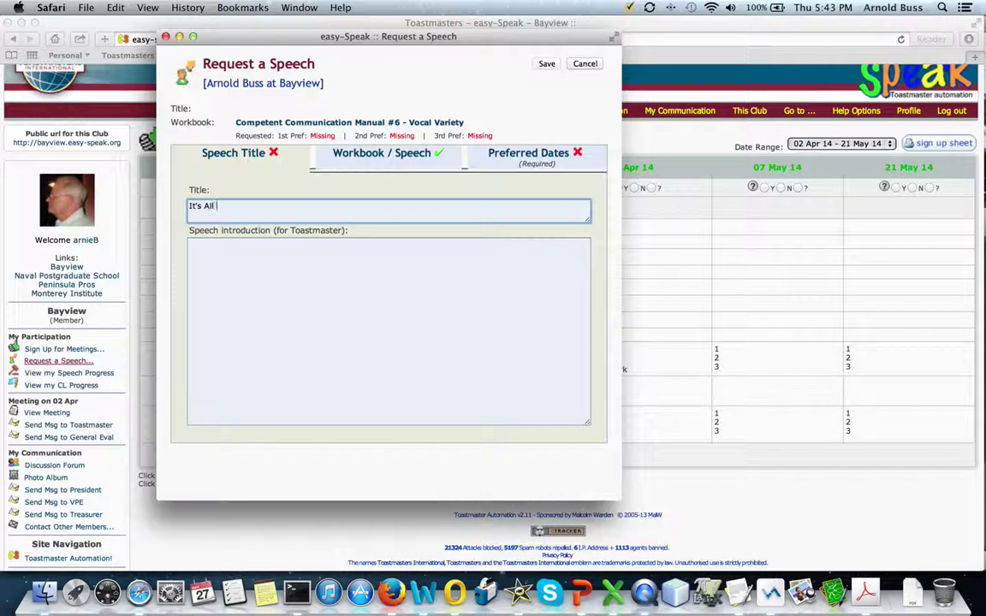
pyautogui.write(' In THe Write')
pyautogui.press('BackSpace')
pyautogui.press('BackSpace')
pyautogui.write('s')
pyautogui.write('st')
pyautogui.click(237, 206)
pyautogui.press('BackSpace')
pyautogui.write('h')
# Write a speech introduction covering the violin-themed CC manual, the speaker's 18 years in Toastmasters, his DTM status, and his home and family
pyautogui.click(292, 290)
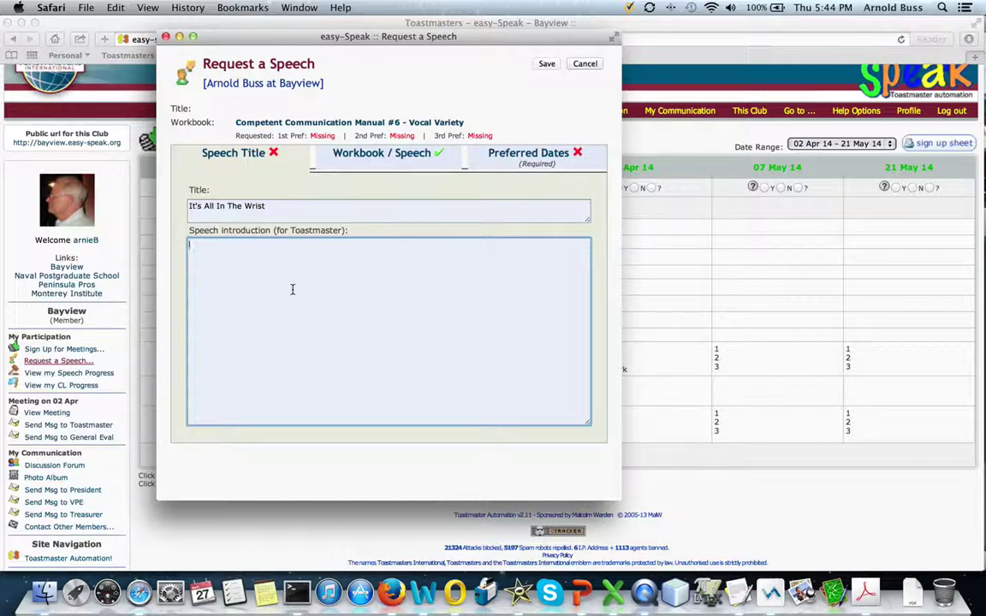
pyautogui.write('This speech is part of a CC manu')
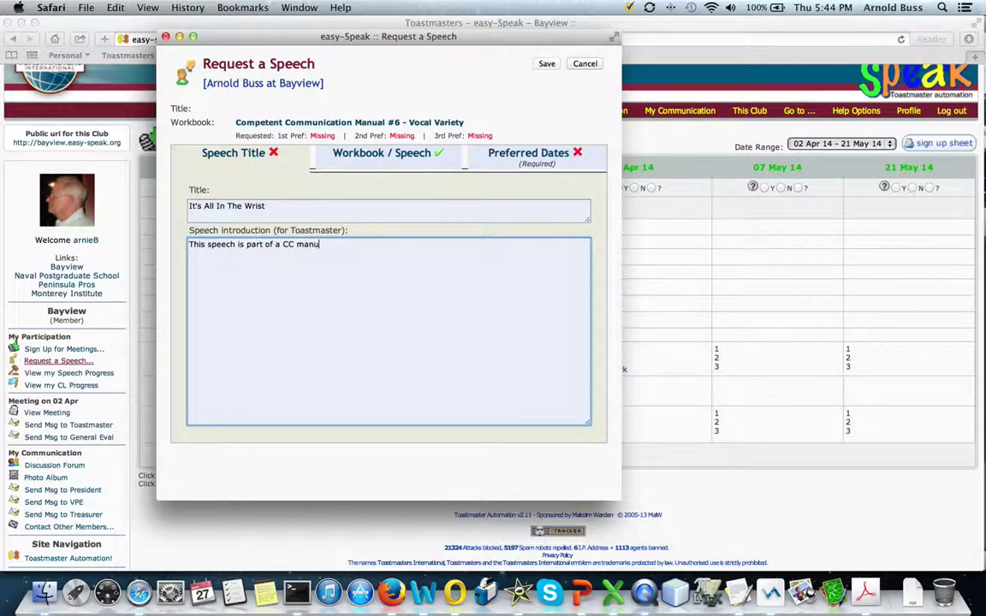
pyautogui.write('al I am doing in which every project involves playing the violin.')
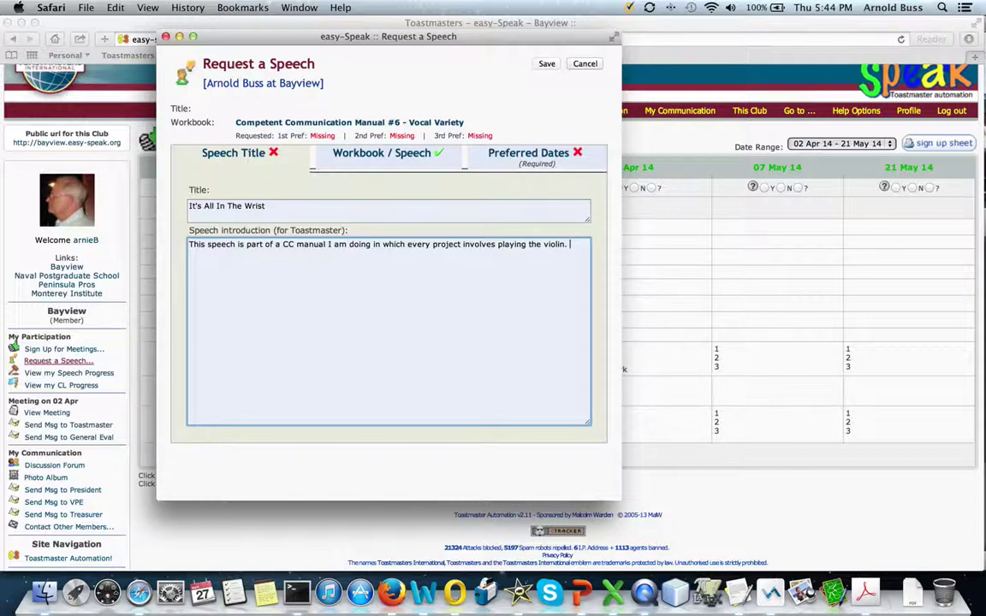
pyautogui.write('The speaker has been in Toastmaste')
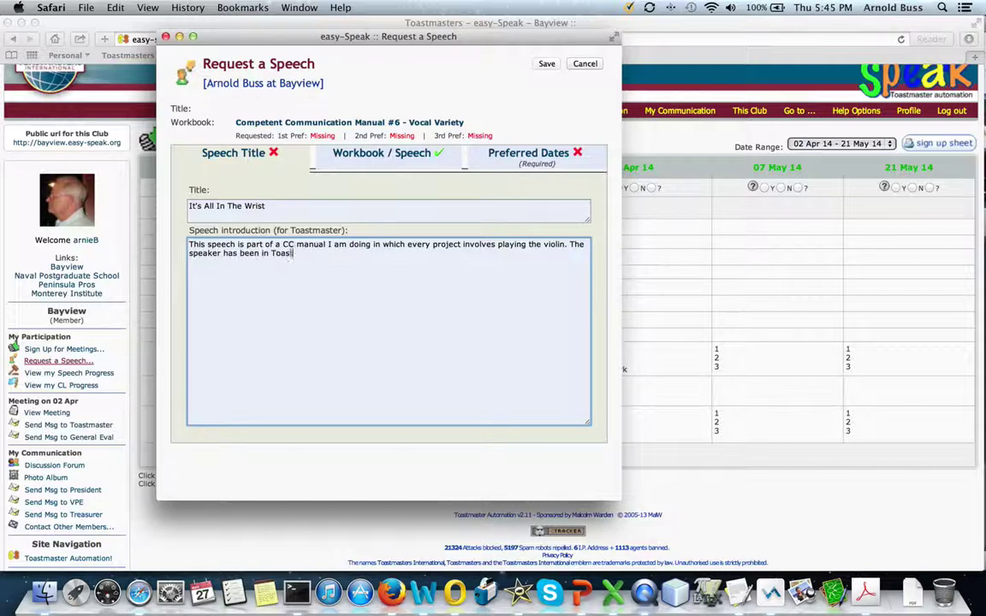
pyautogui.write('rs for 18 years and is a b')
pyautogui.write('TM')
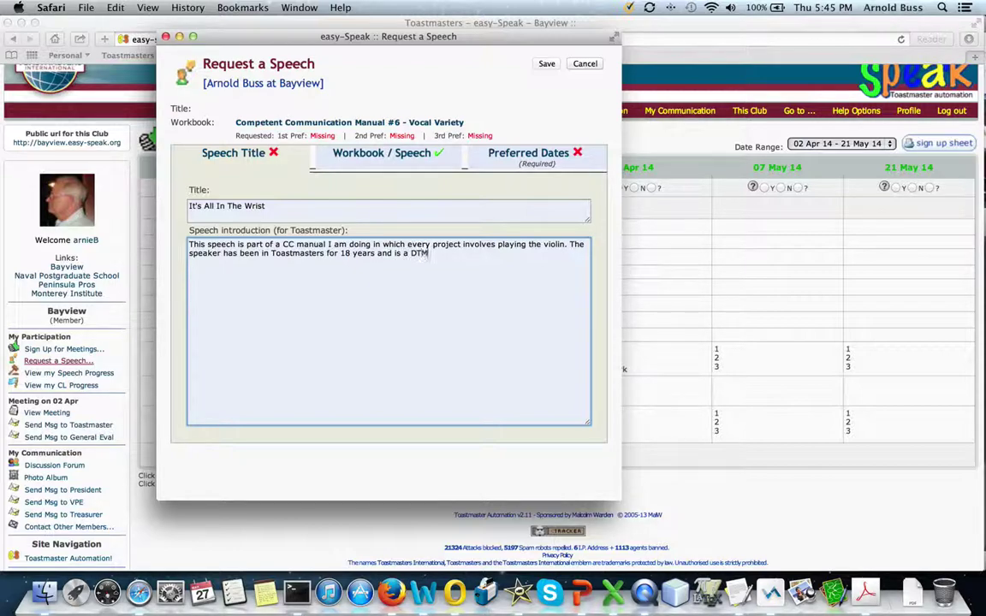
pyautogui.write('. He resides in Seas')
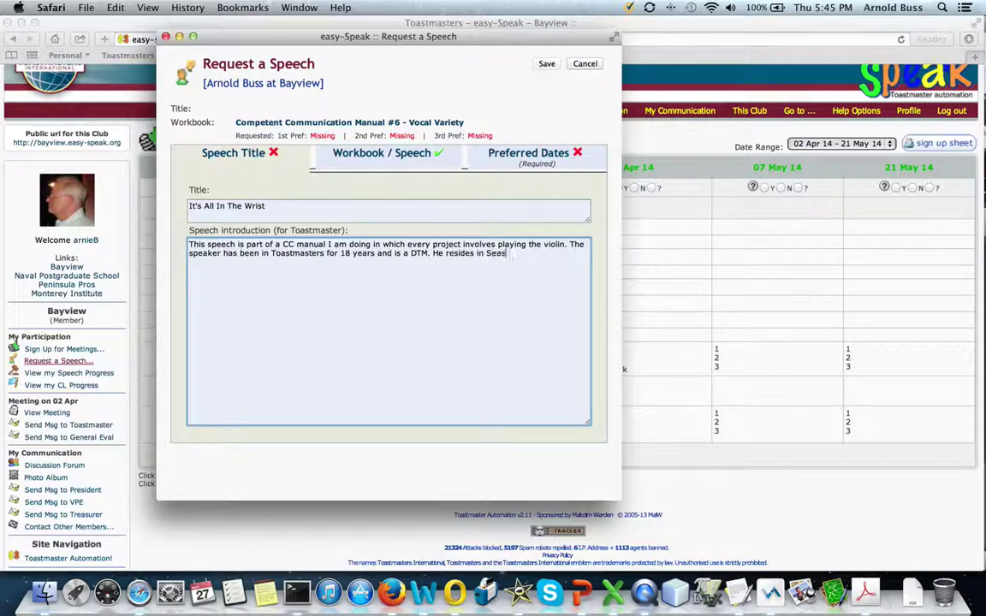
pyautogui.write('ide with his wife Nancy and ')
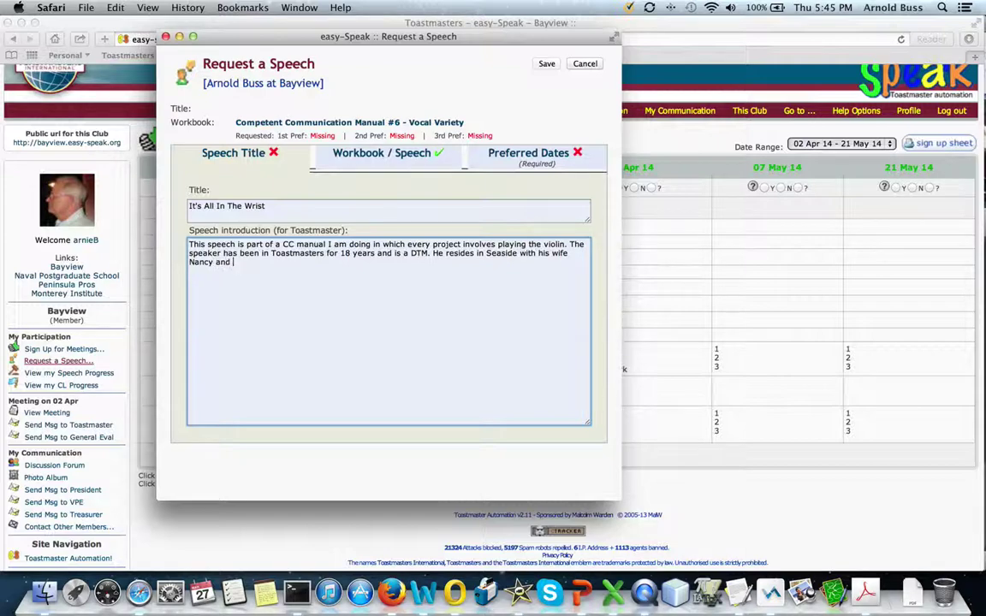
pyautogui.write('two.o out of three sons.')
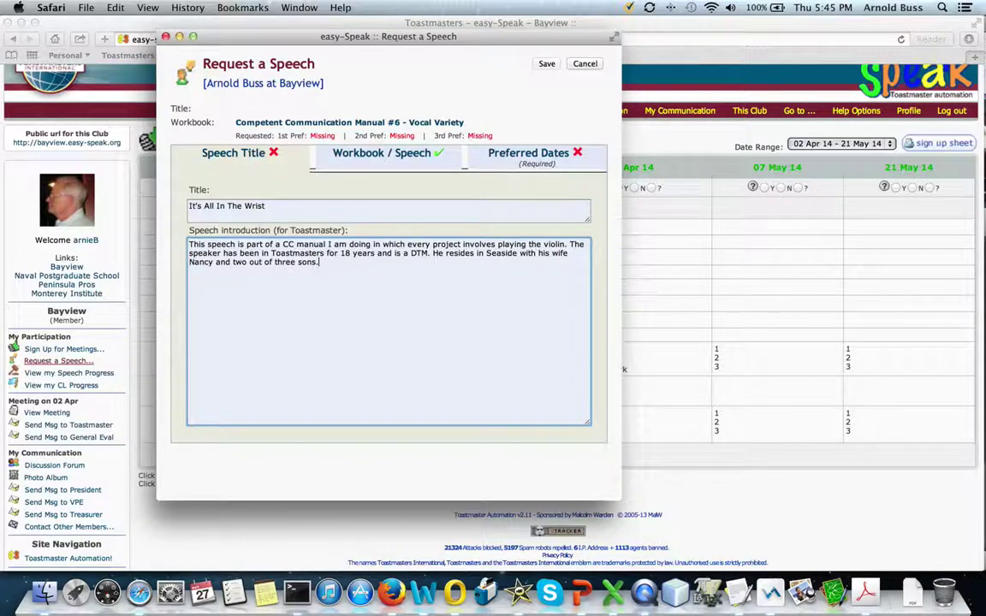
# Set the meeting preferences to 16 Apr 14 first, 07 May 14 second and 21 May 14 third, and save the speech request
pyautogui.click(509, 157)
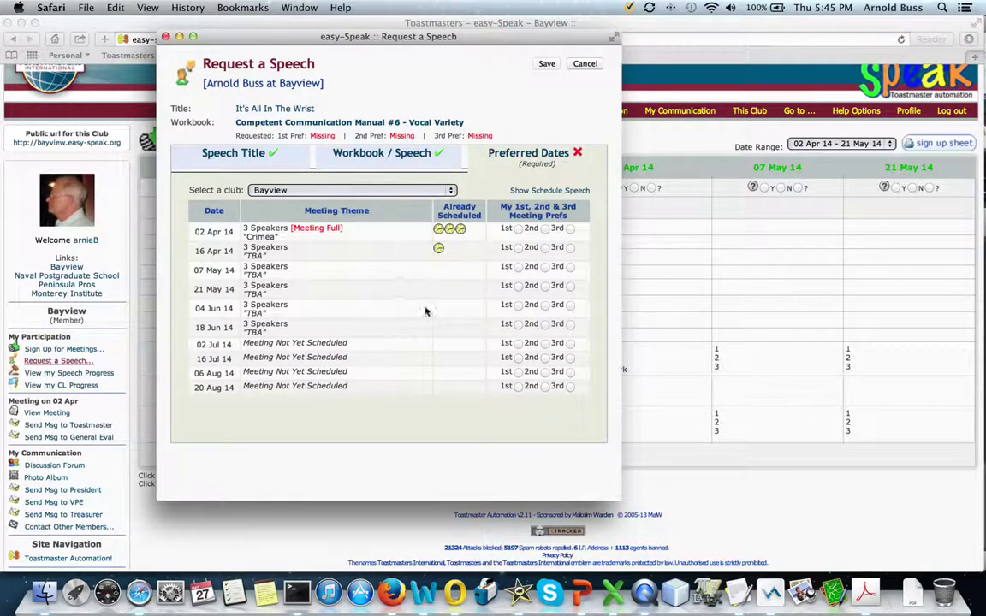
pyautogui.click(518, 248)
pyautogui.click(545, 266)
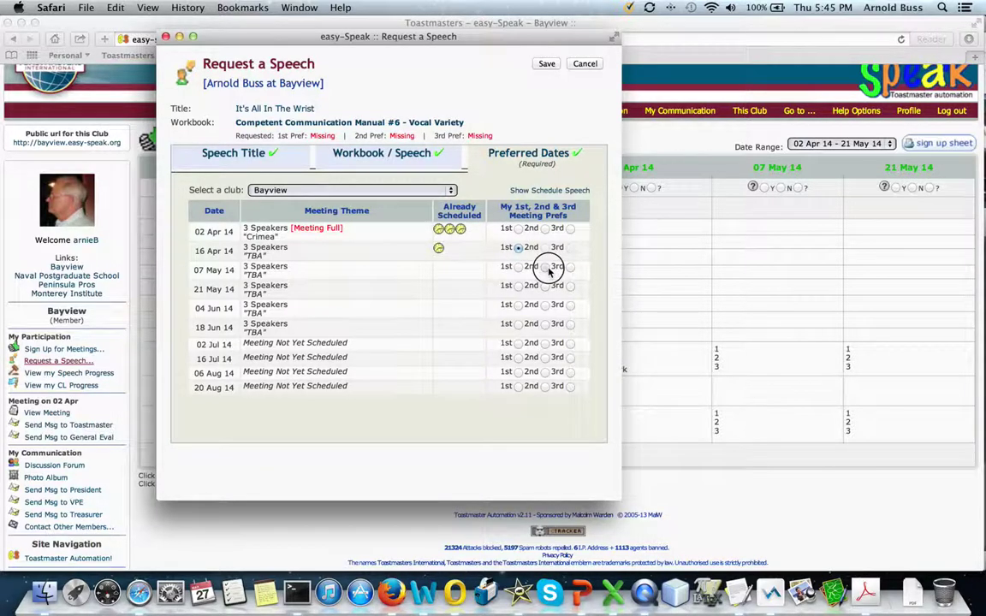
pyautogui.click(570, 285)
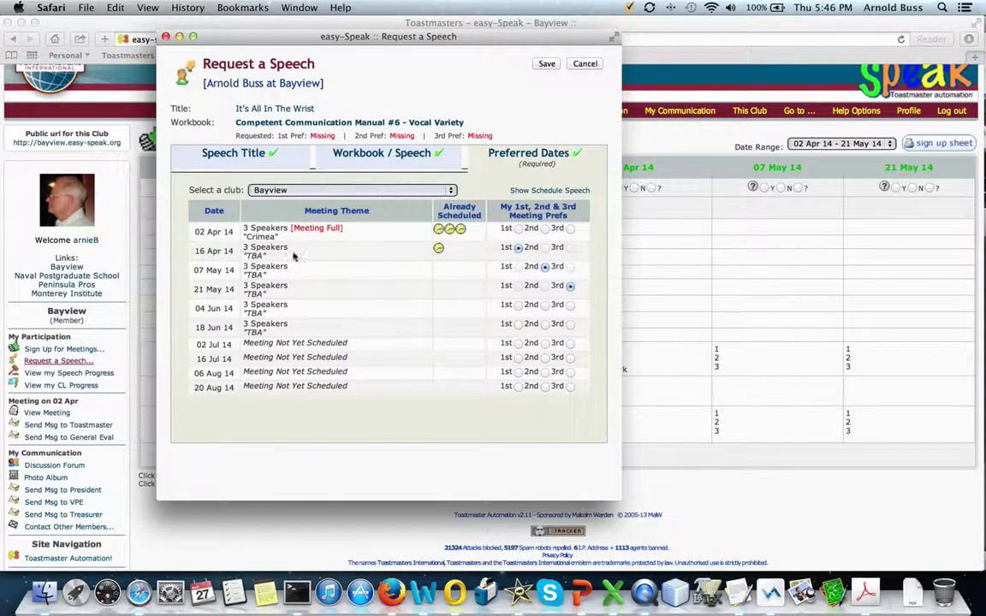
pyautogui.click(571, 289)
pyautogui.click(546, 65)
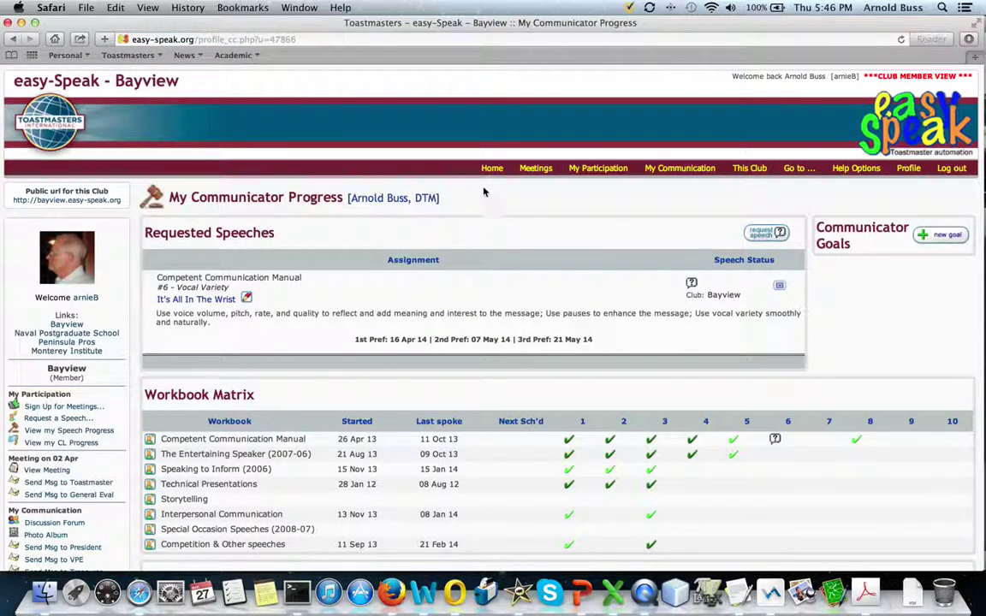
pyautogui.scroll(-1, 482, 206)
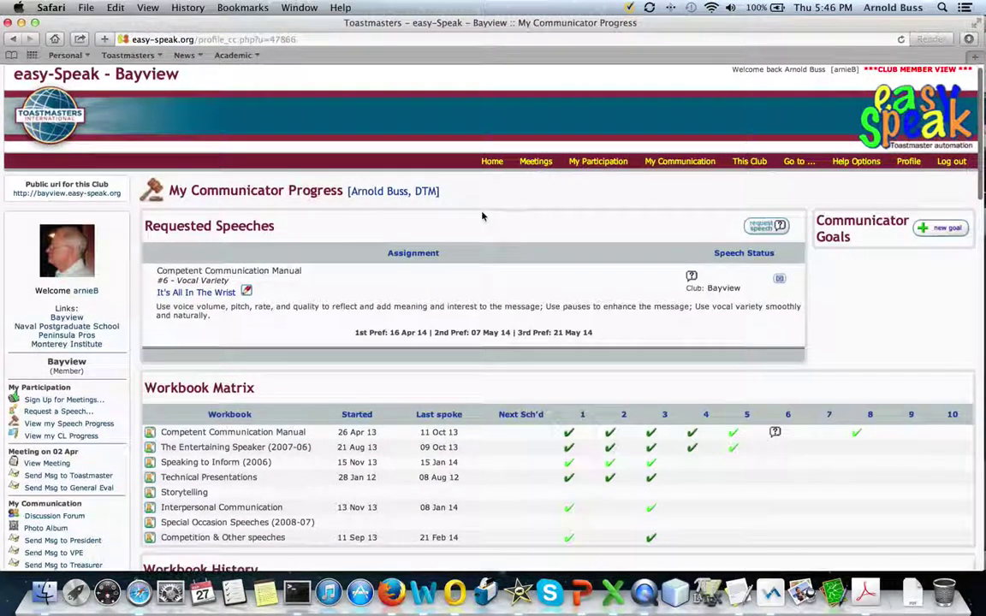
# Check the requested #6 - Vocal Variety speech in the Workbook Matrix, and open the speech progress view to review each workbook's status
pyautogui.scroll(-5, 482, 210)
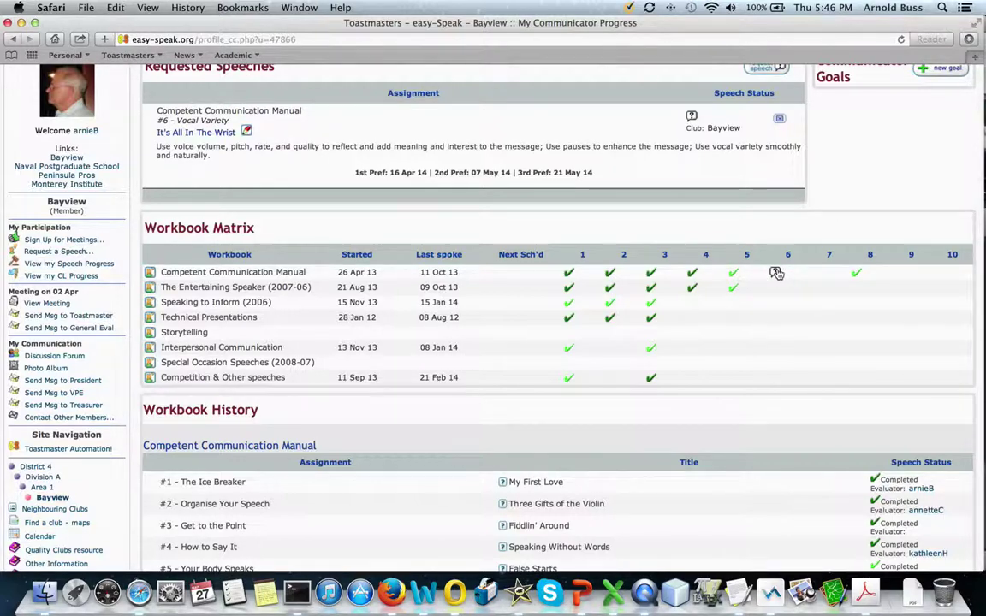
pyautogui.moveTo(776, 273)
pyautogui.click(66, 265)
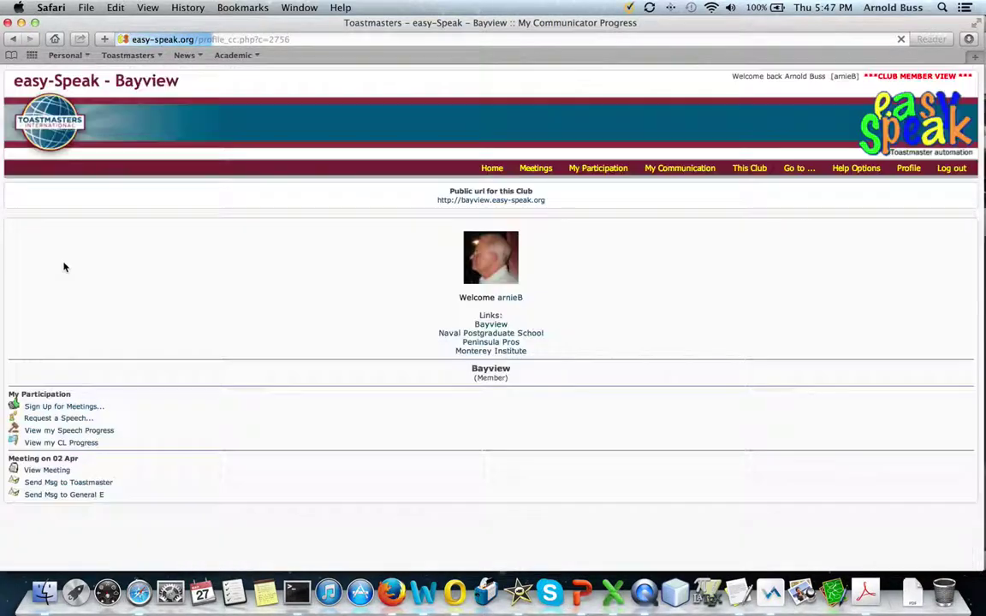
pyautogui.scroll(-3, 516, 289)
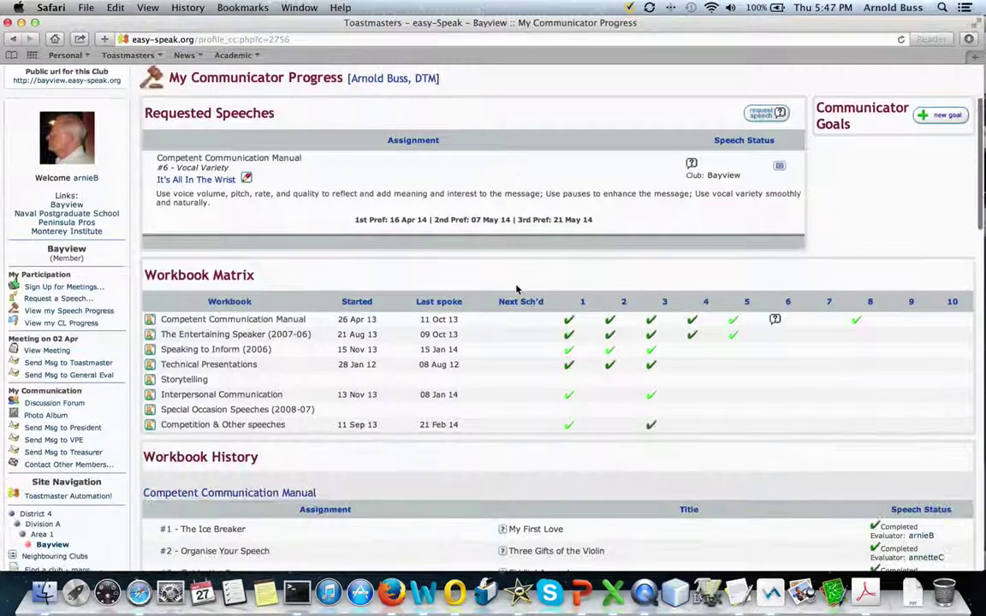
pyautogui.scroll(-3, 516, 290)
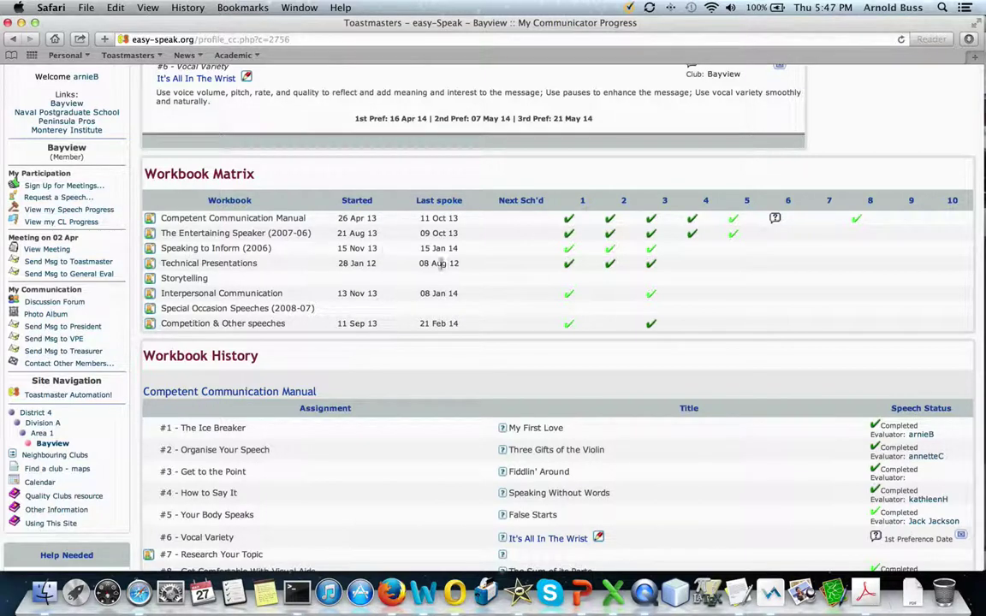
pyautogui.scroll(1, 239, 238)
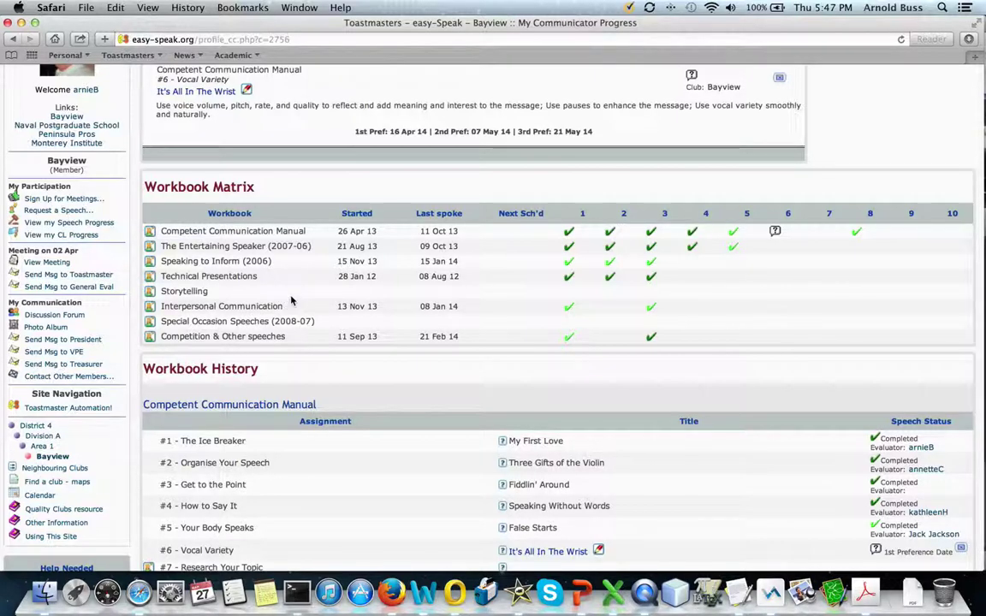
# Examine the Workbook History for assignments, titles and speech status, from the Competent Communication Manual through Competition & Other speeches
pyautogui.scroll(-3, 271, 274)
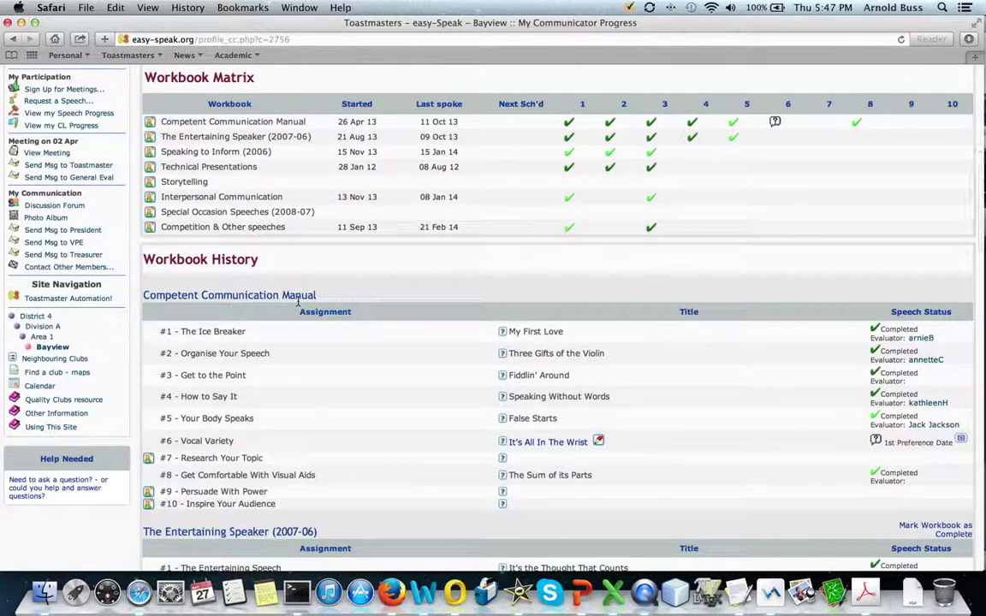
pyautogui.scroll(-4, 298, 301)
pyautogui.scroll(-9, 298, 304)
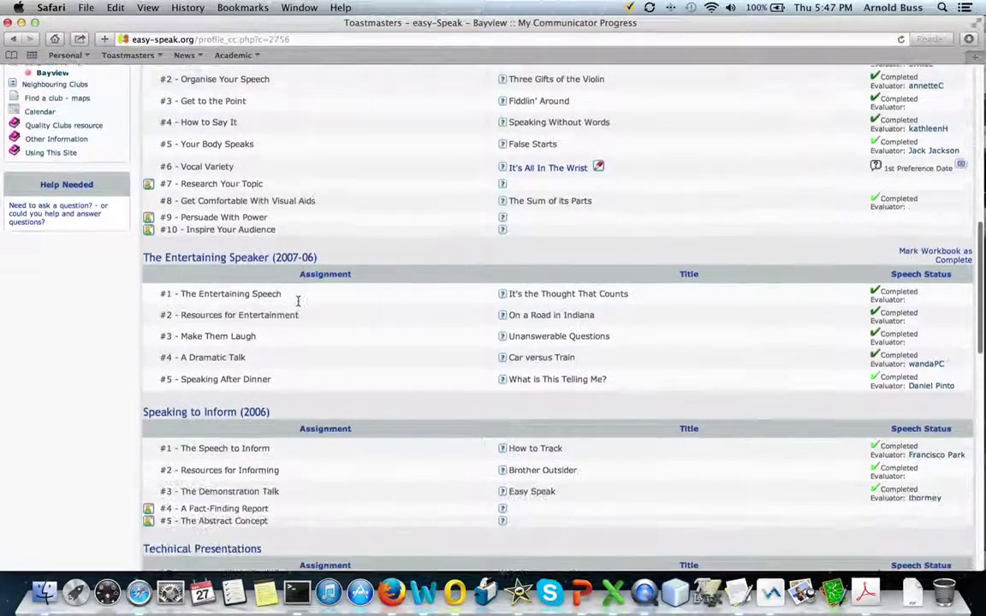
pyautogui.scroll(-11, 298, 305)
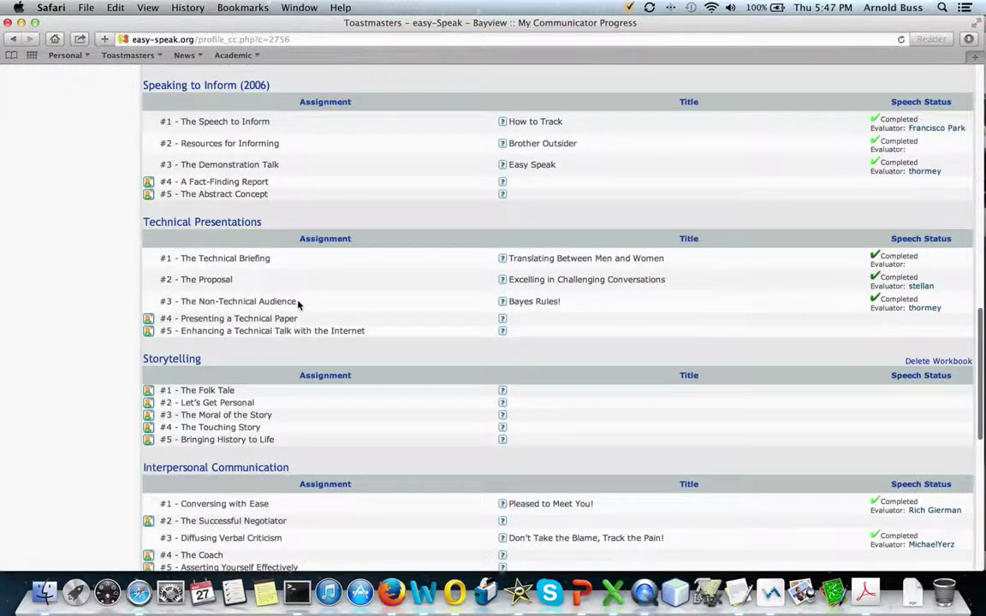
pyautogui.scroll(-4, 297, 305)
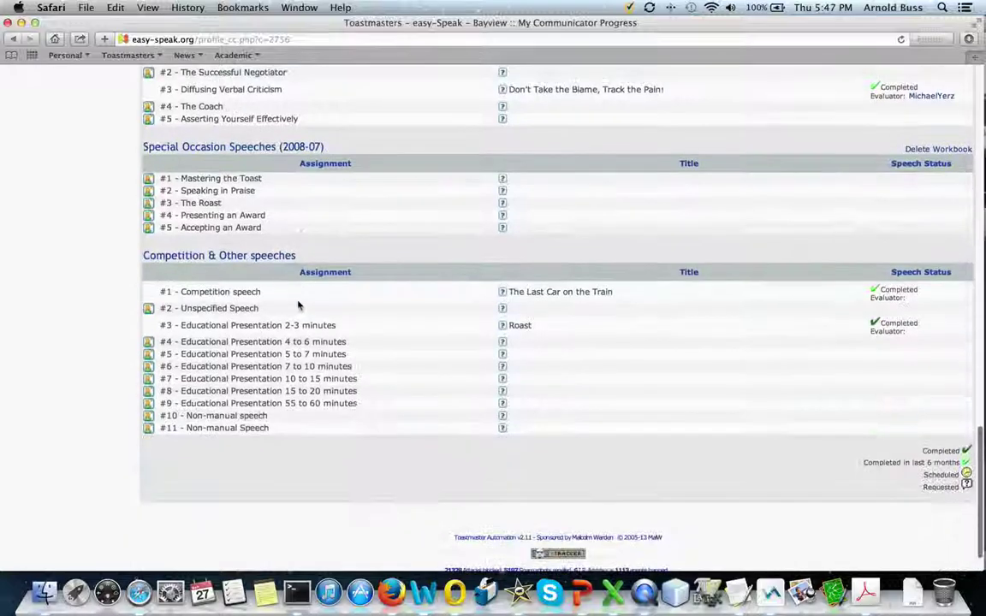
pyautogui.scroll(5, 297, 305)
pyautogui.scroll(20, 298, 304)
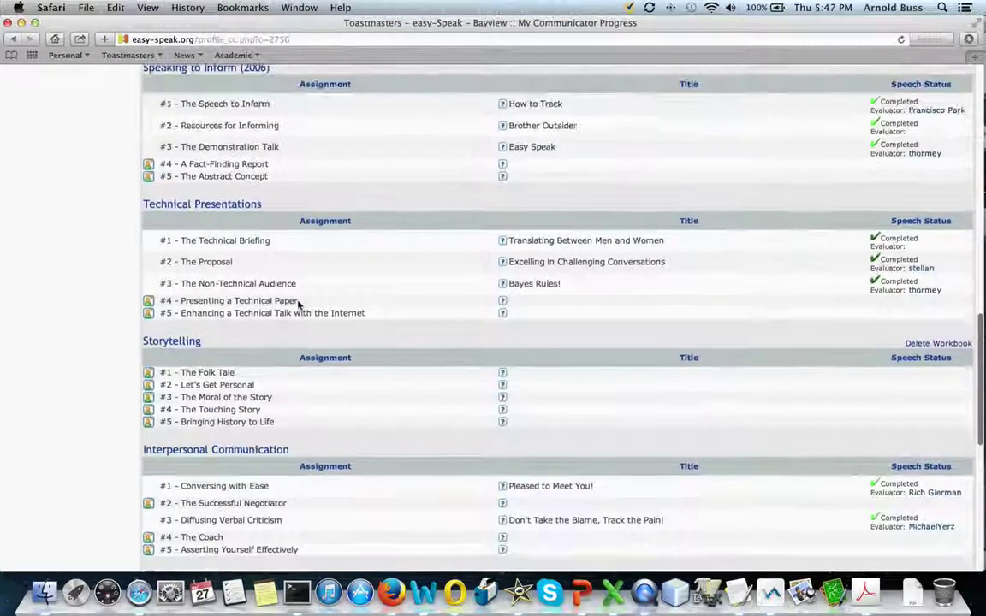
pyautogui.scroll(-5, 298, 305)
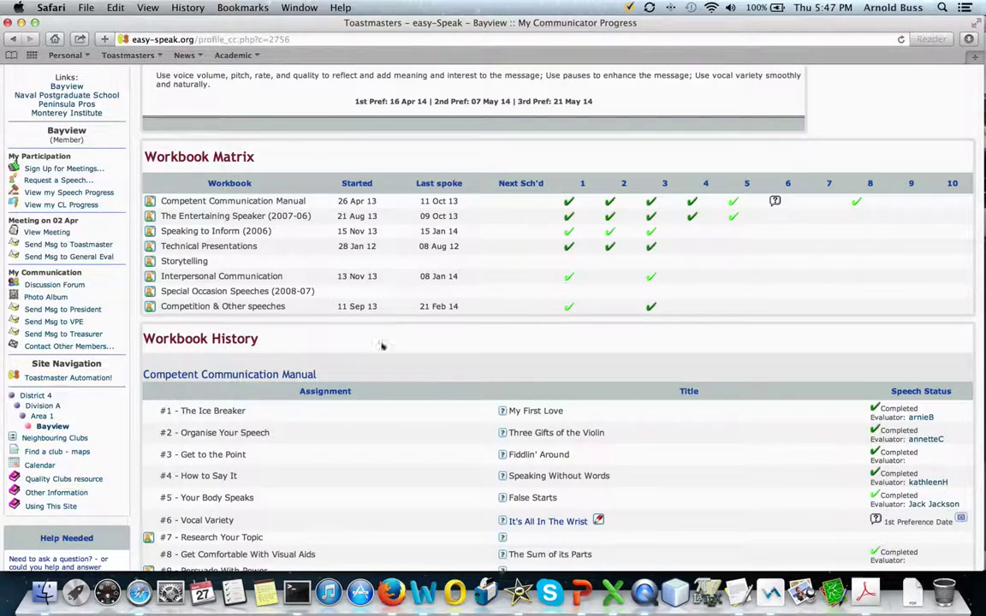
# Open the CL progress view and check the confirmed Ah-Counter and General Evaluator assignments in the first two projects
pyautogui.click(77, 207)
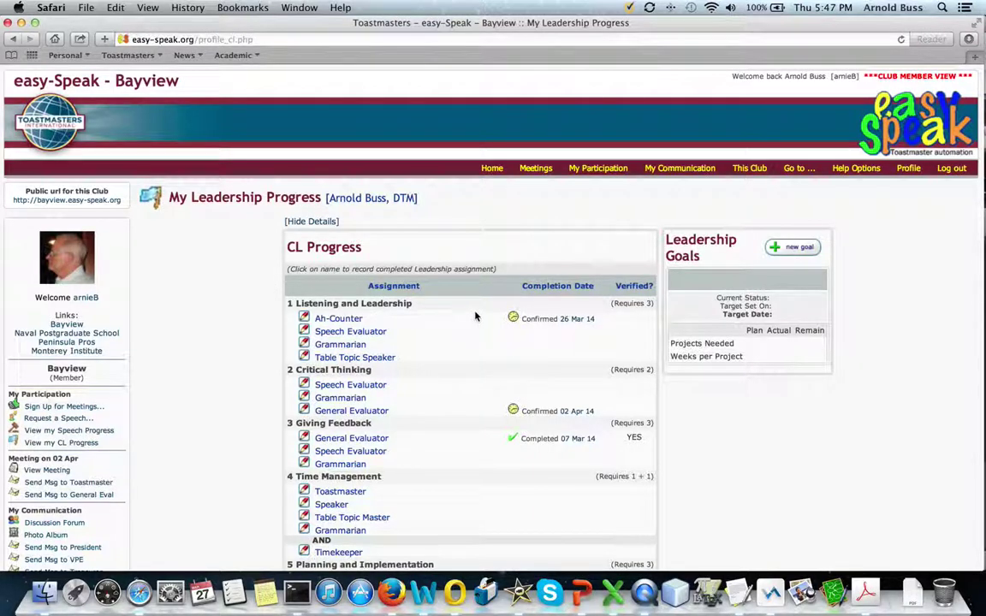
pyautogui.scroll(-5, 451, 314)
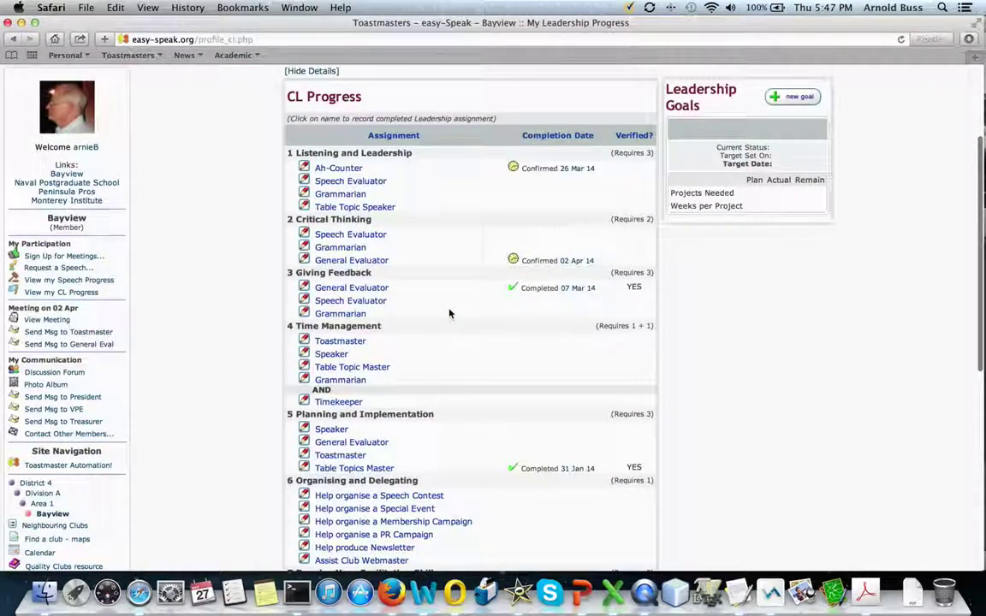
pyautogui.scroll(-8, 449, 313)
pyautogui.scroll(6, 449, 313)
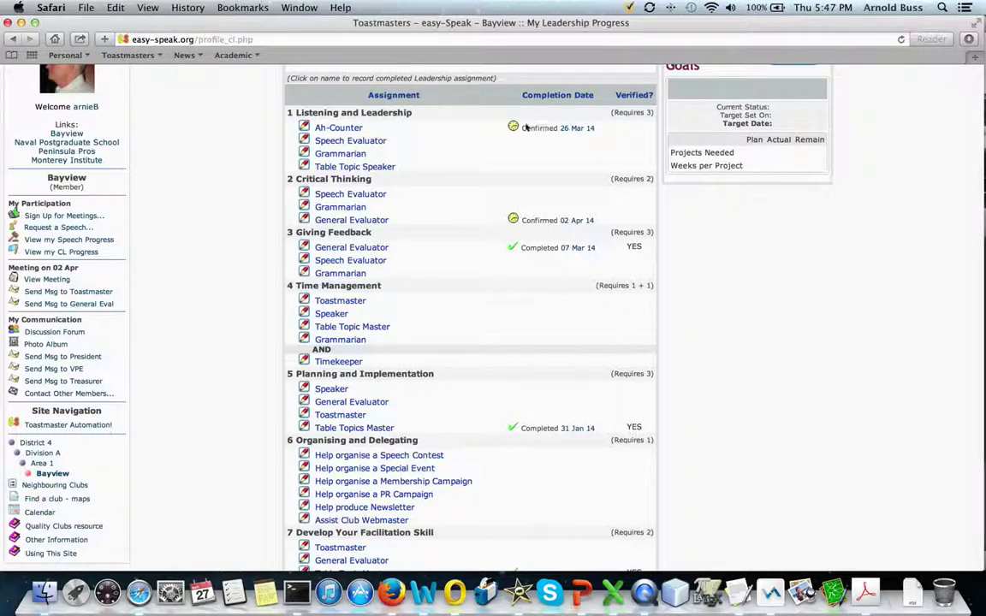
pyautogui.moveTo(513, 128)
pyautogui.moveTo(514, 221)
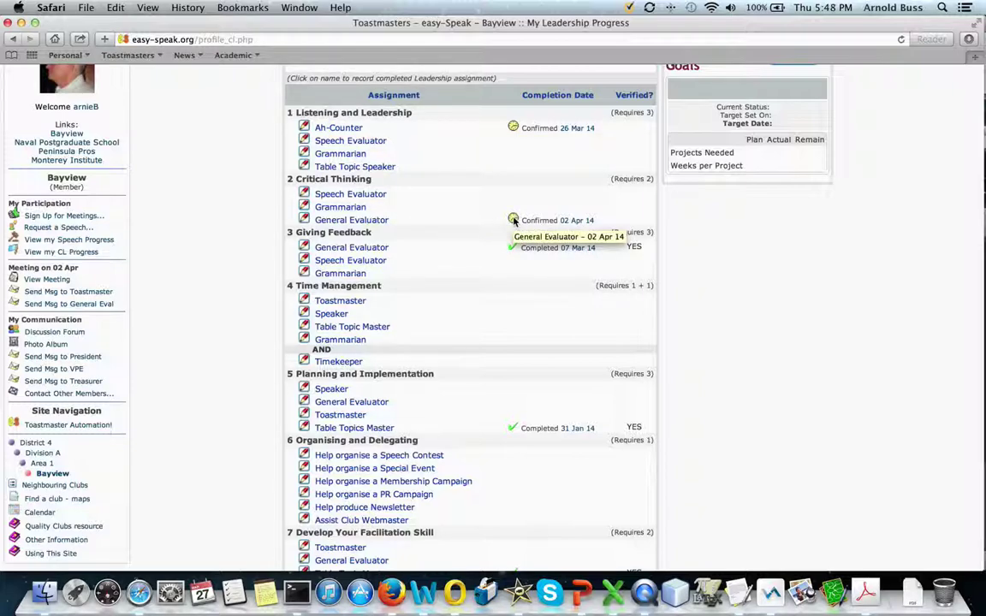
# Review the completion dates and verification of the remaining leadership projects through 10 Team Building
pyautogui.scroll(-2, 633, 268)
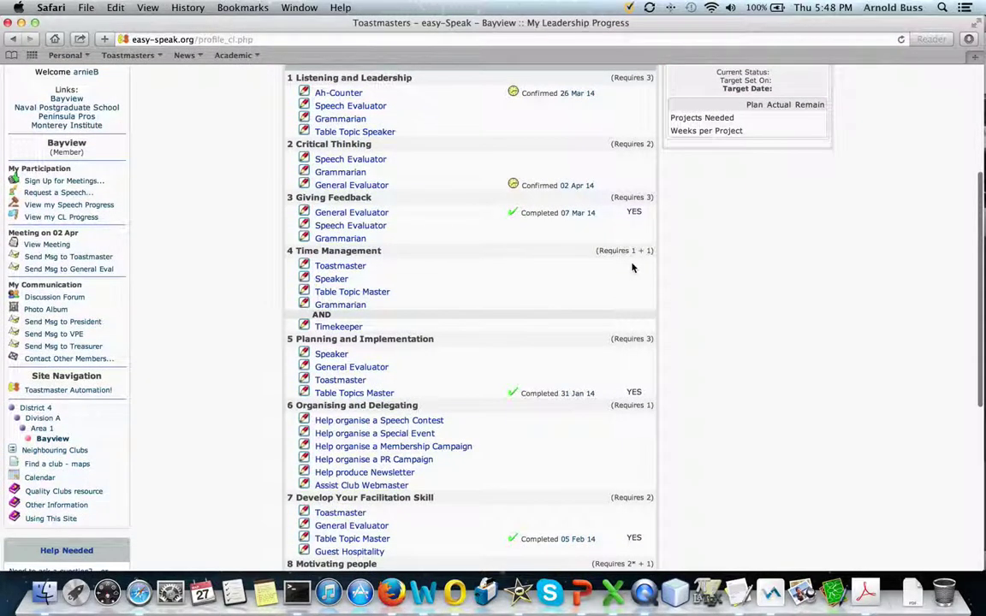
pyautogui.scroll(-10, 633, 267)
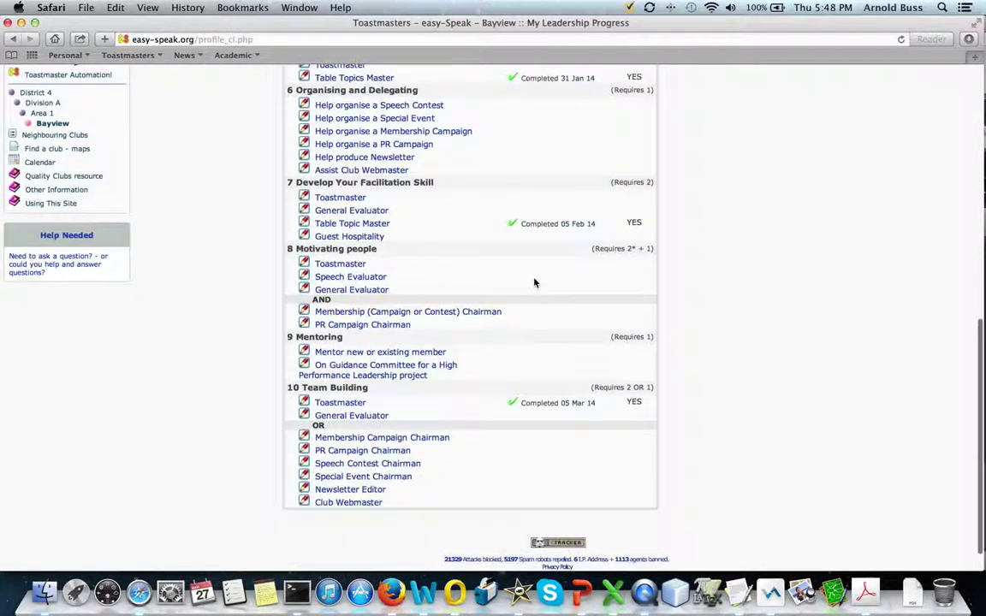
pyautogui.scroll(12, 534, 282)
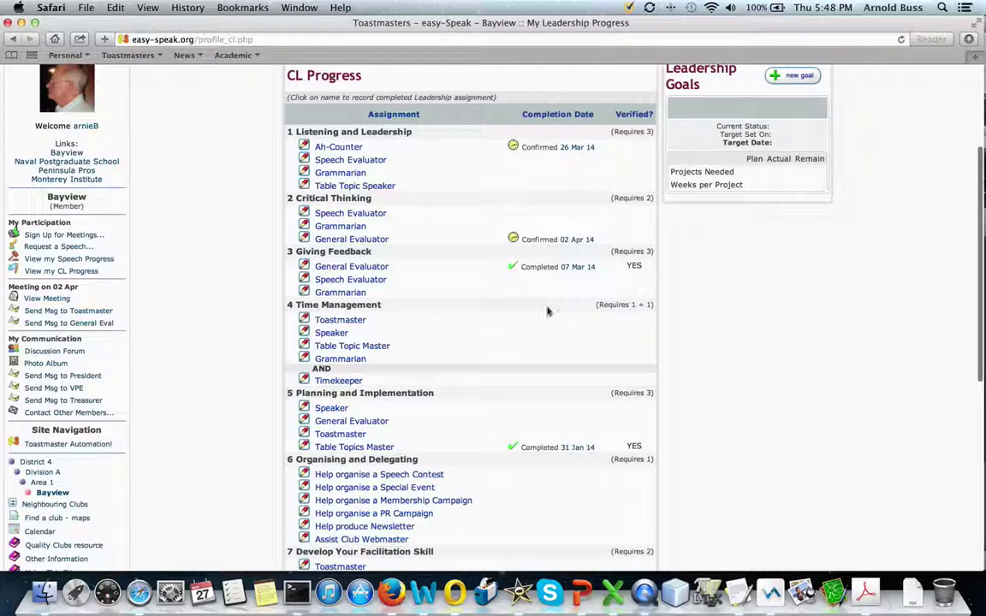
pyautogui.scroll(3, 582, 312)
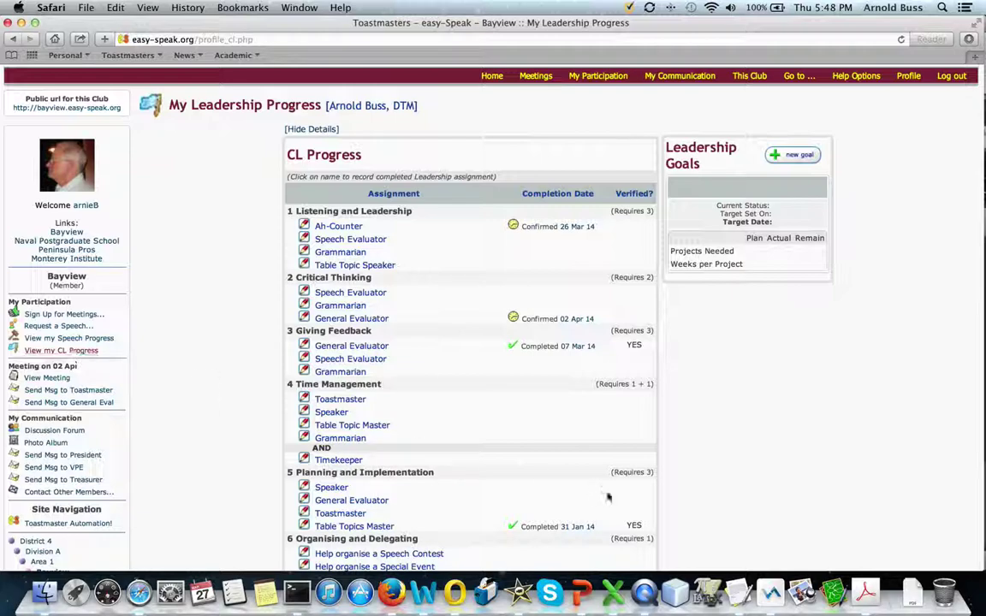
# Display the available Help Options for the site
pyautogui.moveTo(870, 90)
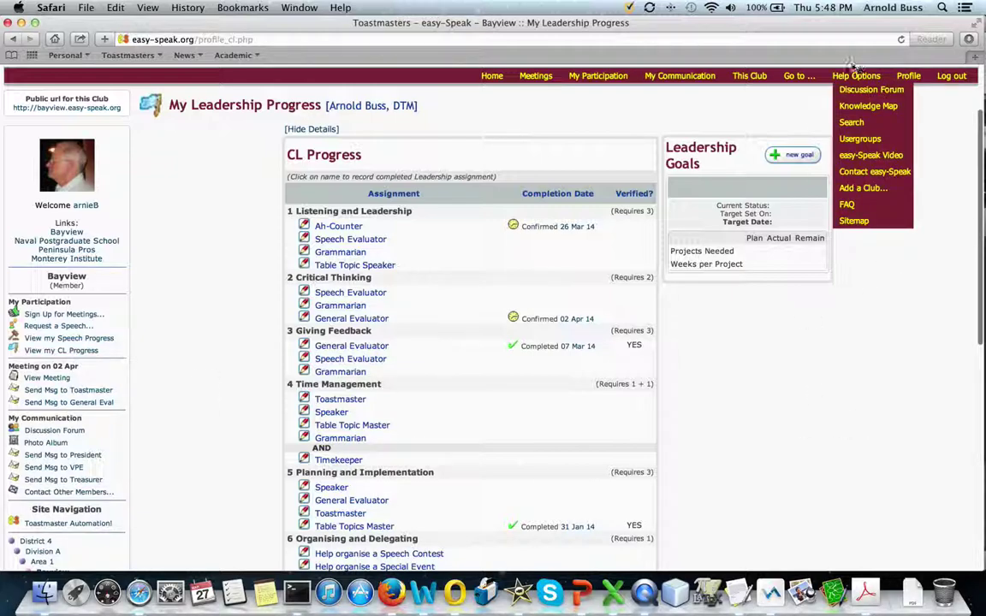